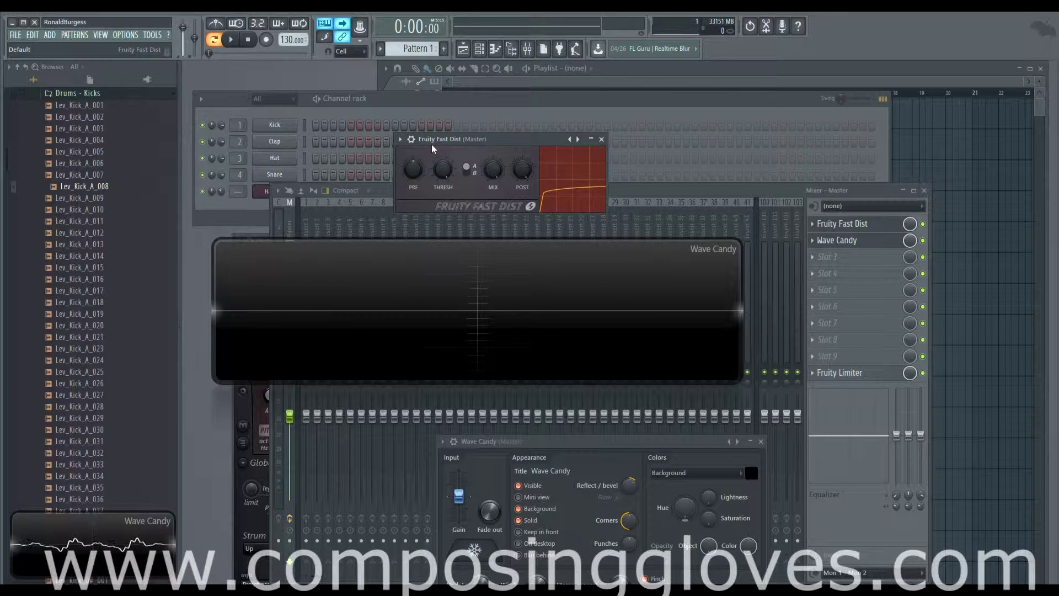
# - Review the distortion plugins in the Wave Candy slot's replacement list and position the Fruity Fast Dist window above the Wave Candy display
pyautogui.moveTo(501, 141)
pyautogui.mouseDown()
pyautogui.moveTo(532, 194)
pyautogui.moveTo(516, 88)
pyautogui.moveTo(512, 133)
pyautogui.mouseUp()
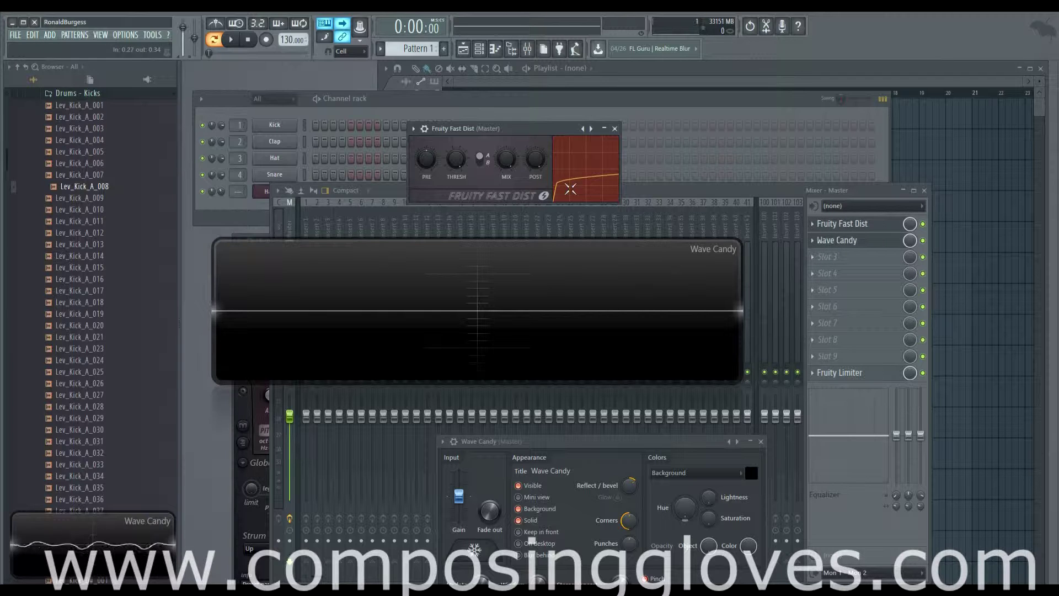
pyautogui.click(812, 240)
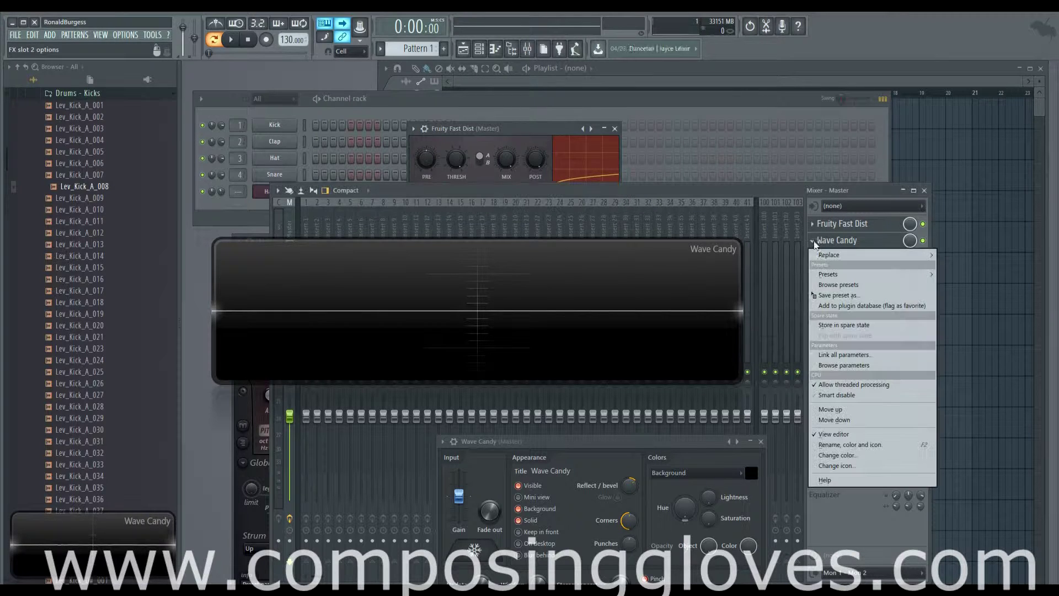
pyautogui.moveTo(820, 255)
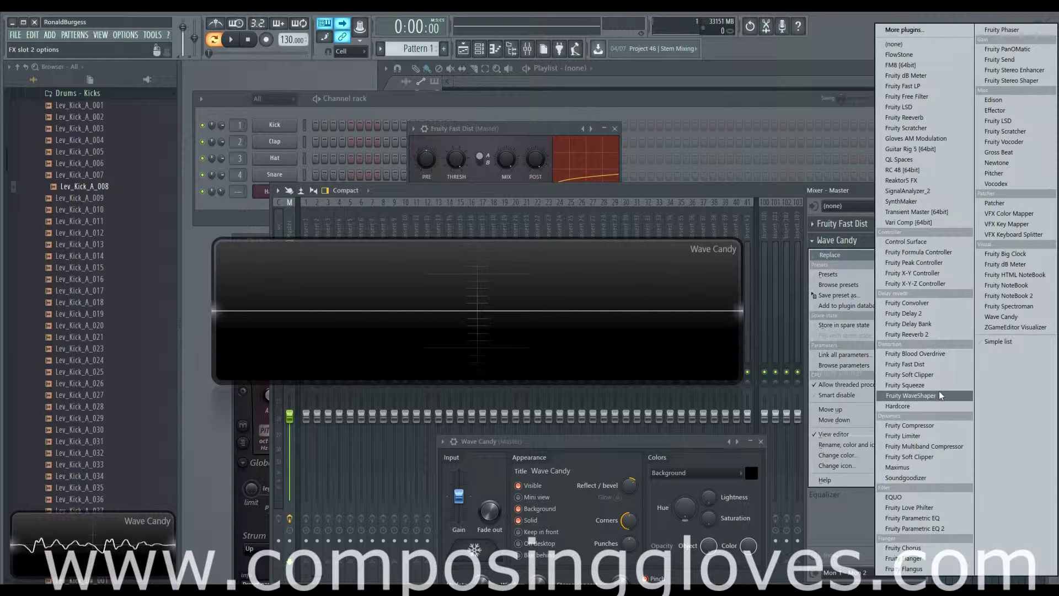
pyautogui.click(555, 125)
pyautogui.moveTo(554, 127); pyautogui.dragTo(577, 140)
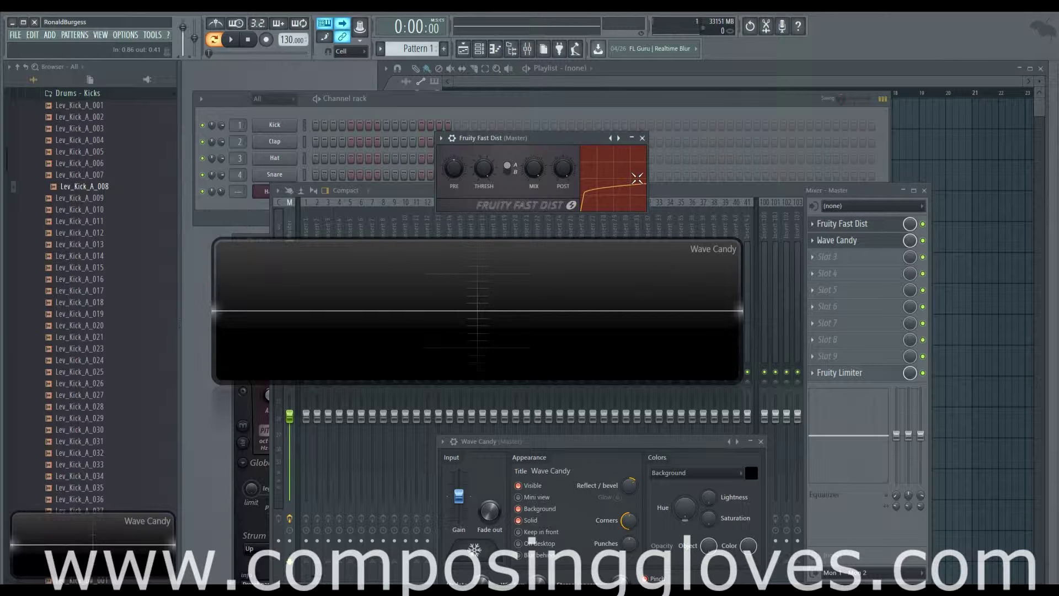
pyautogui.moveTo(481, 140)
pyautogui.mouseDown()
pyautogui.moveTo(482, 152)
pyautogui.moveTo(484, 125)
pyautogui.mouseUp()
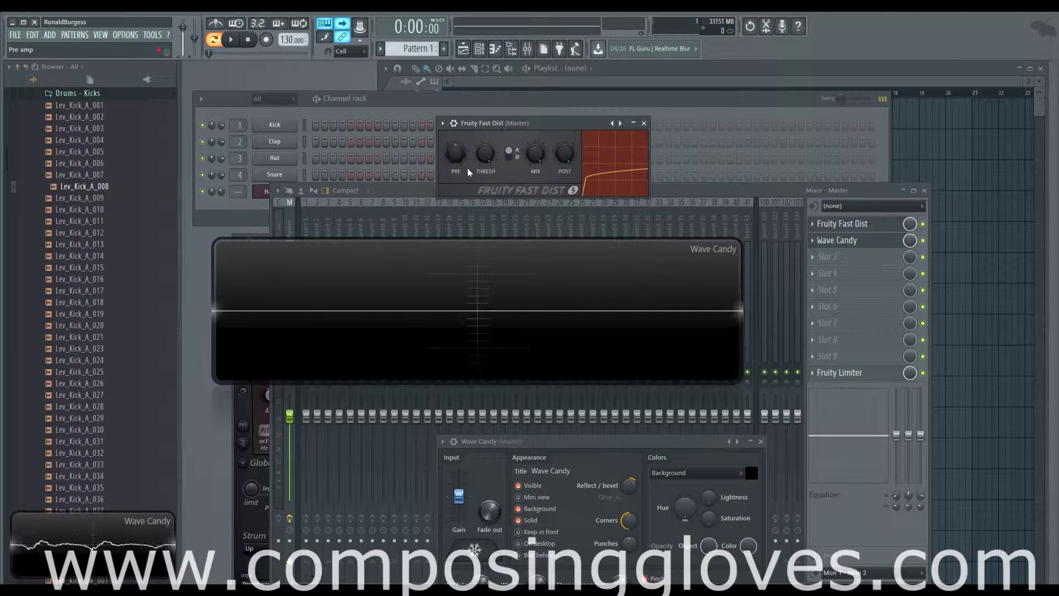
# - Vary the Fruity Fast Dist pre amp level and mix to compare their effect on the distortion curve
pyautogui.moveTo(452, 157); pyautogui.dragTo(452, 179)
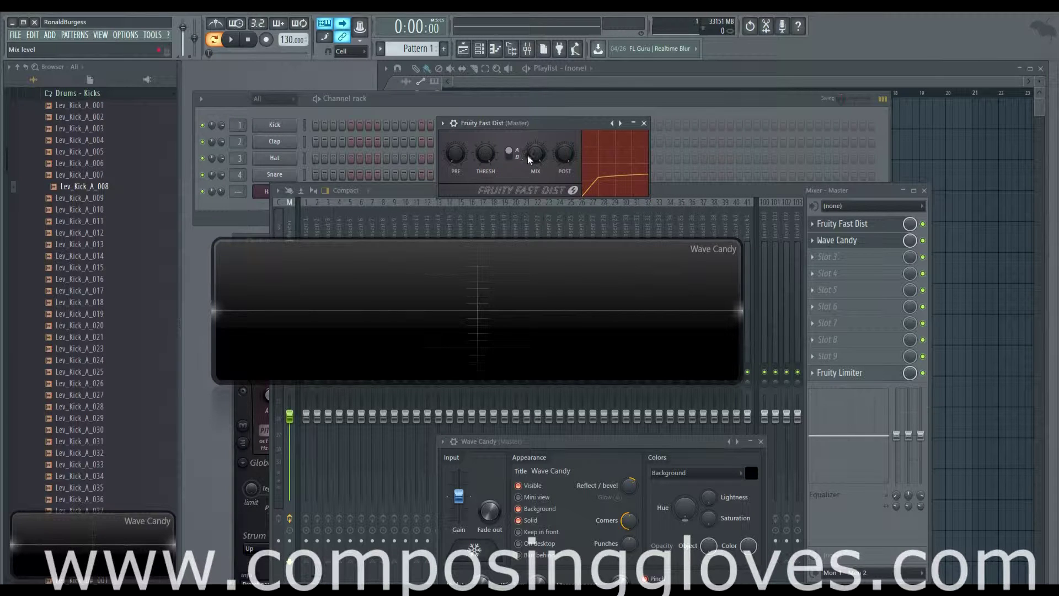
pyautogui.moveTo(537, 155)
pyautogui.mouseDown()
pyautogui.moveTo(537, 173)
pyautogui.moveTo(539, 155)
pyautogui.mouseUp()
pyautogui.moveTo(456, 154)
pyautogui.mouseDown()
pyautogui.moveTo(455, 133)
pyautogui.moveTo(456, 154)
pyautogui.mouseUp()
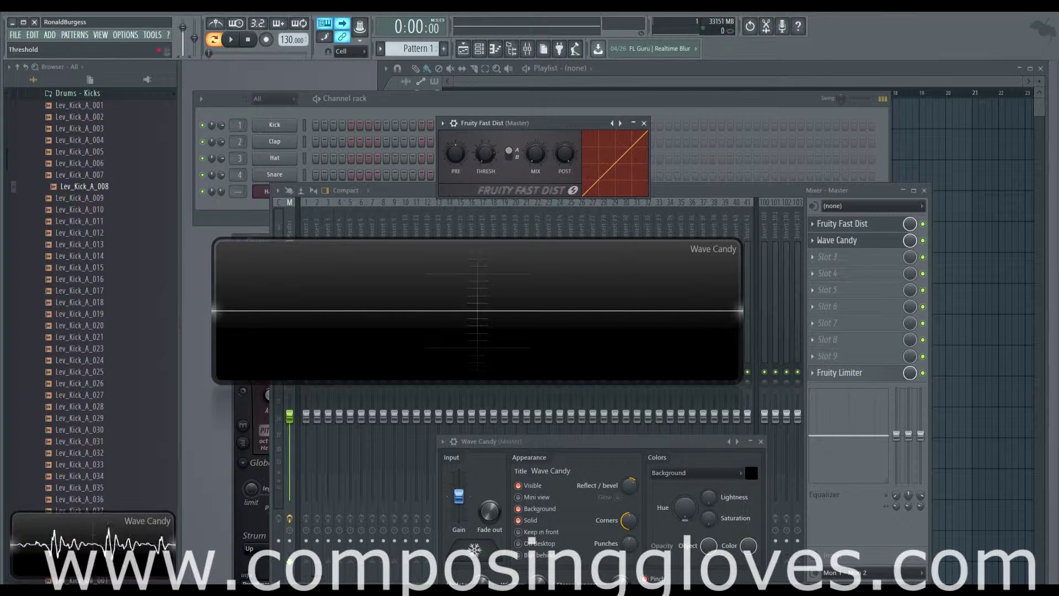
pyautogui.moveTo(458, 157); pyautogui.dragTo(458, 101)
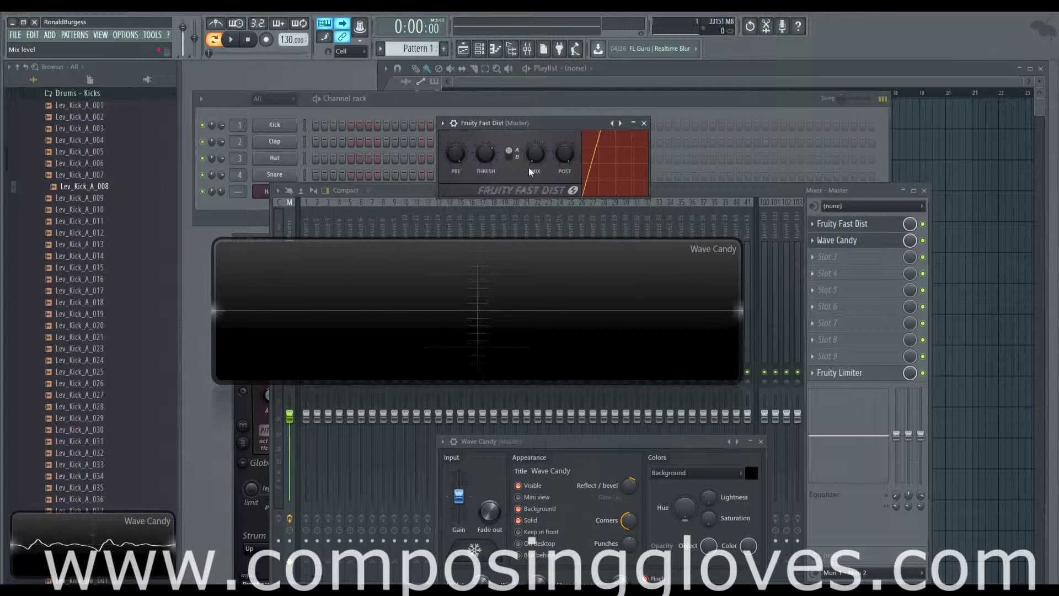
pyautogui.moveTo(456, 158); pyautogui.dragTo(461, 184)
pyautogui.moveTo(536, 152)
pyautogui.mouseDown()
pyautogui.moveTo(535, 127)
pyautogui.moveTo(536, 152)
pyautogui.mouseUp()
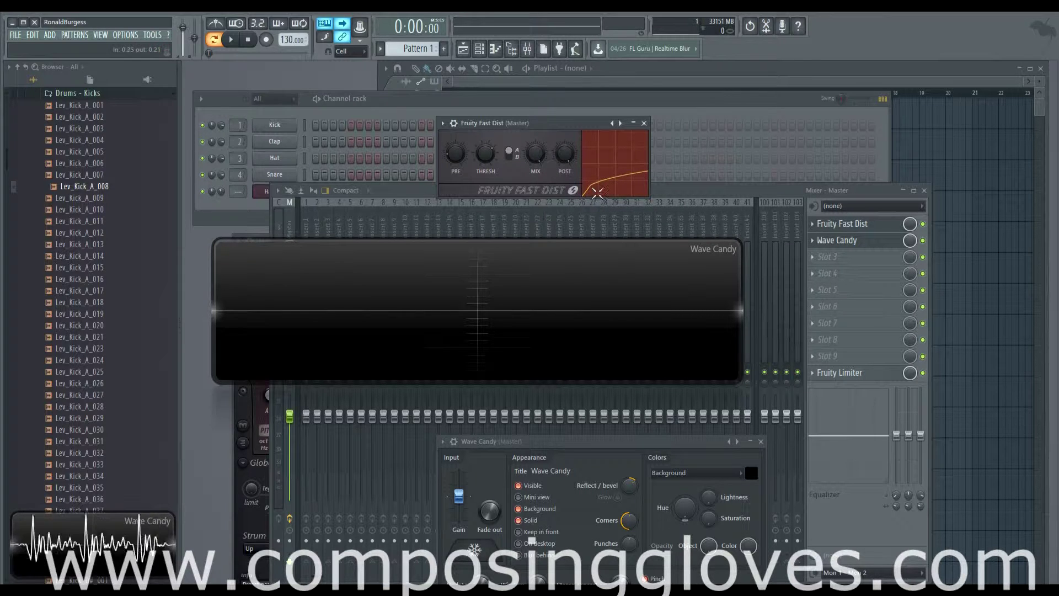
# - Adjust the Fruity Fast Dist threshold and mix level while playing a few notes to hear the distortion
pyautogui.moveTo(486, 160); pyautogui.dragTo(487, 132)
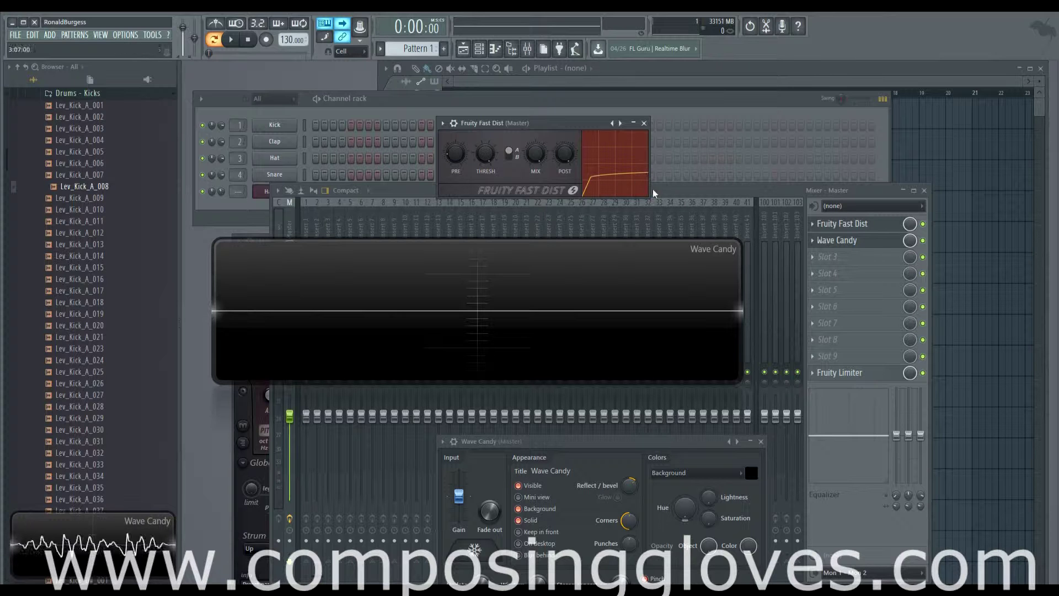
pyautogui.press('q')
pyautogui.press('q')
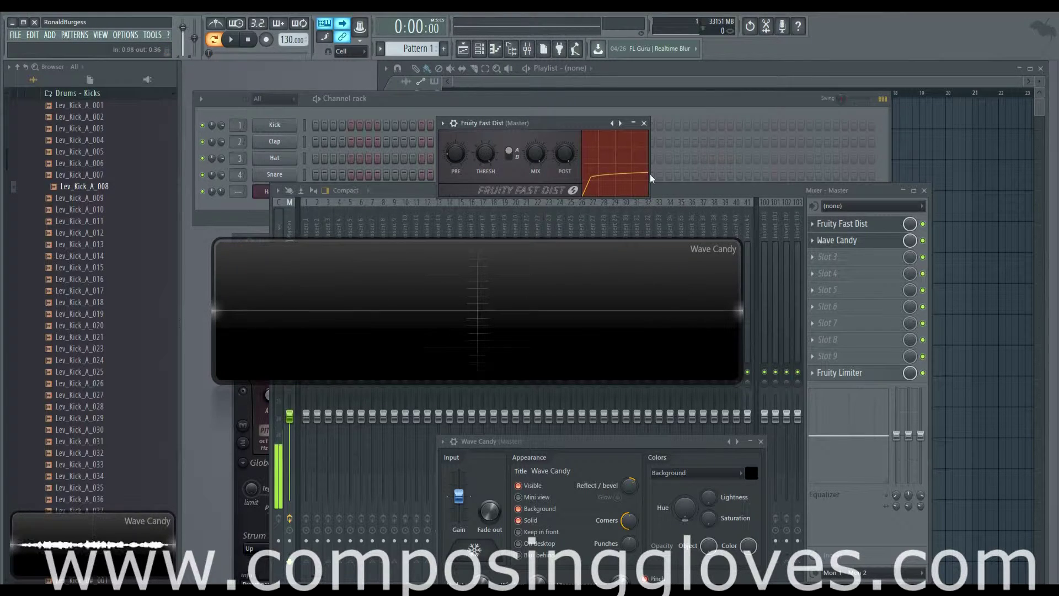
pyautogui.press('q')
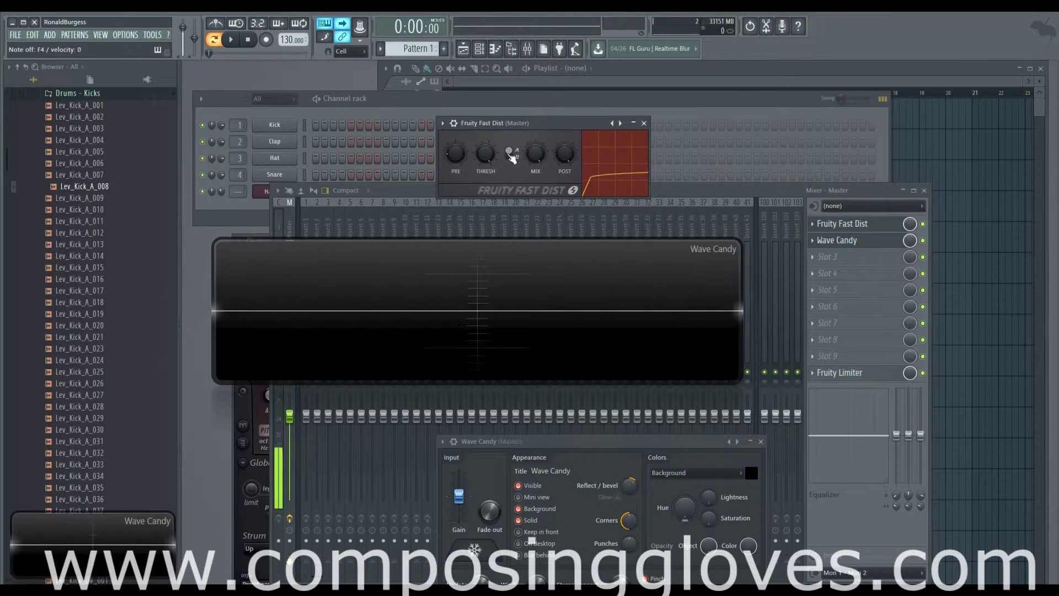
pyautogui.moveTo(538, 157); pyautogui.dragTo(538, 122)
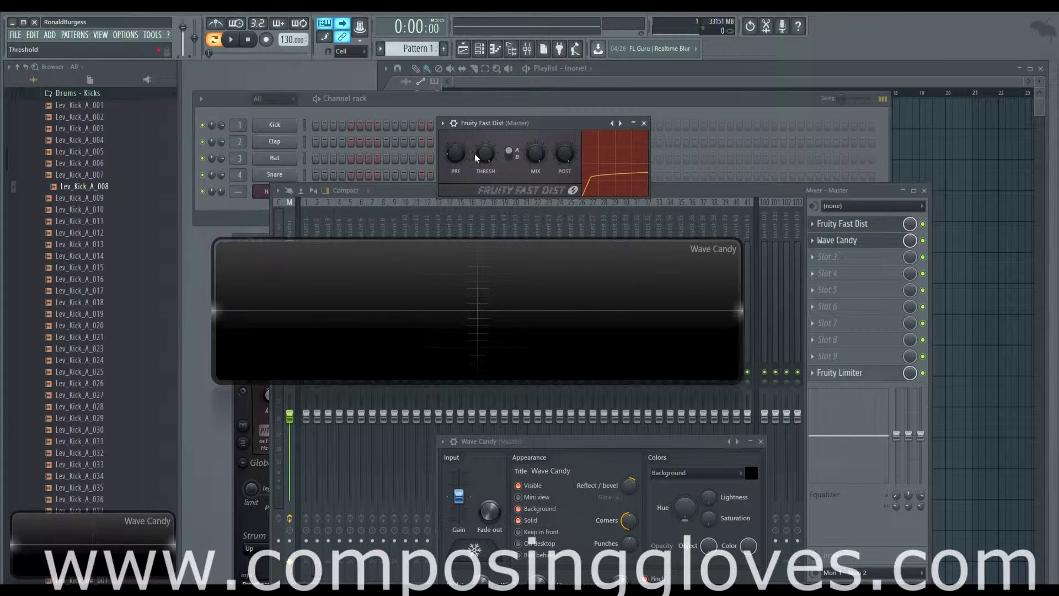
# - Sweep the pre amp and threshold up and down to compare how each reshapes the distortion curve and waveform
pyautogui.moveTo(459, 154); pyautogui.dragTo(459, 142)
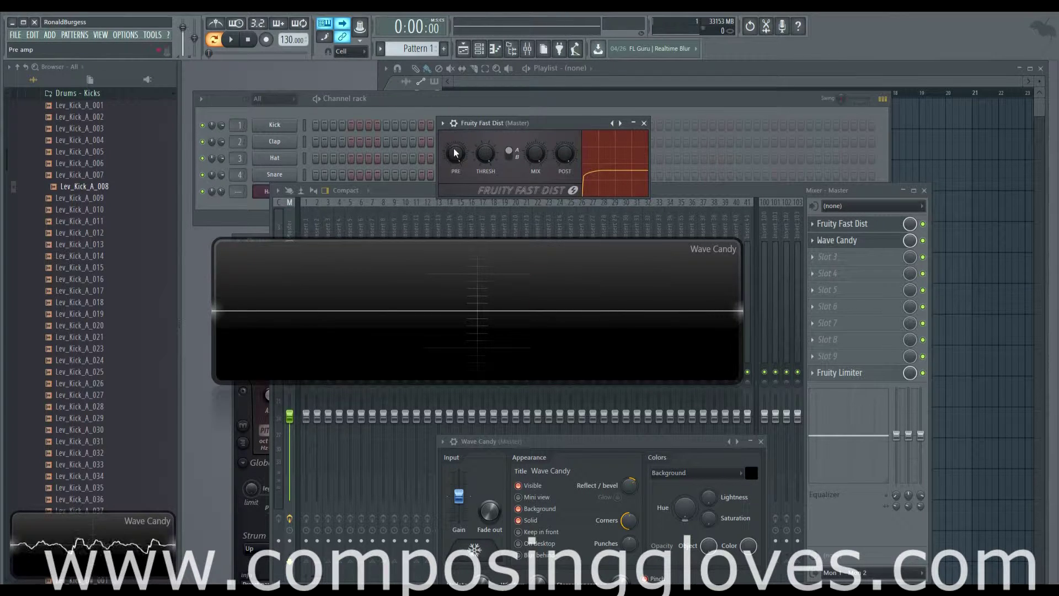
pyautogui.moveTo(456, 154); pyautogui.dragTo(456, 171)
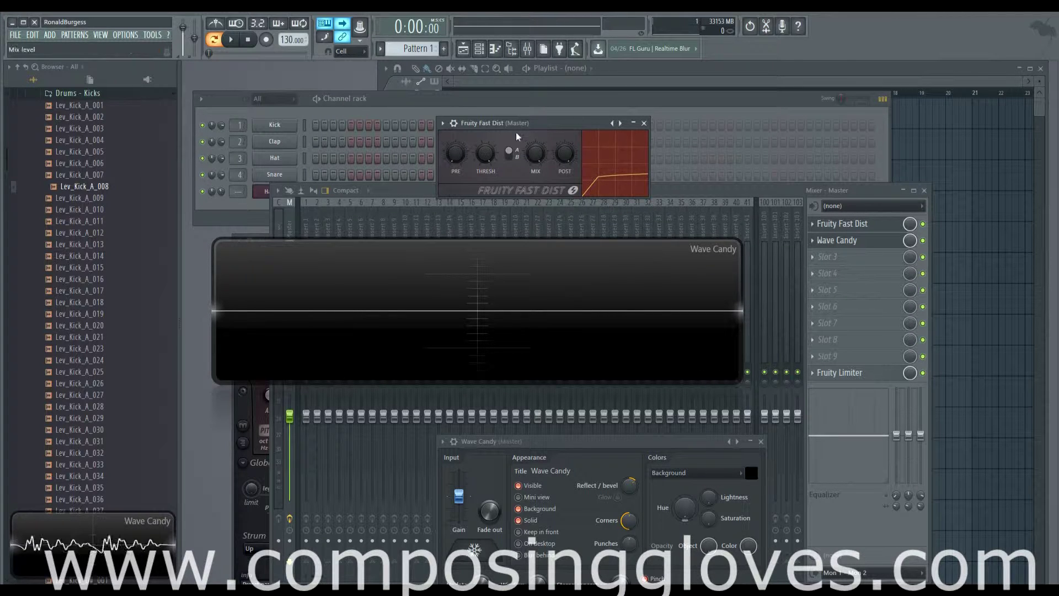
pyautogui.moveTo(489, 157); pyautogui.dragTo(488, 156)
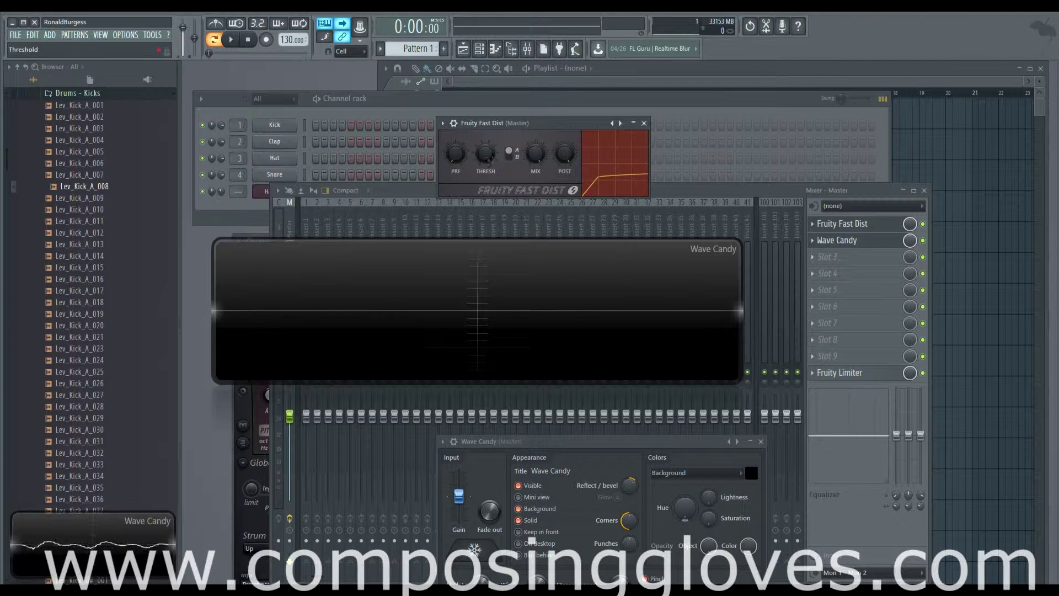
pyautogui.moveTo(485, 155); pyautogui.dragTo(486, 155)
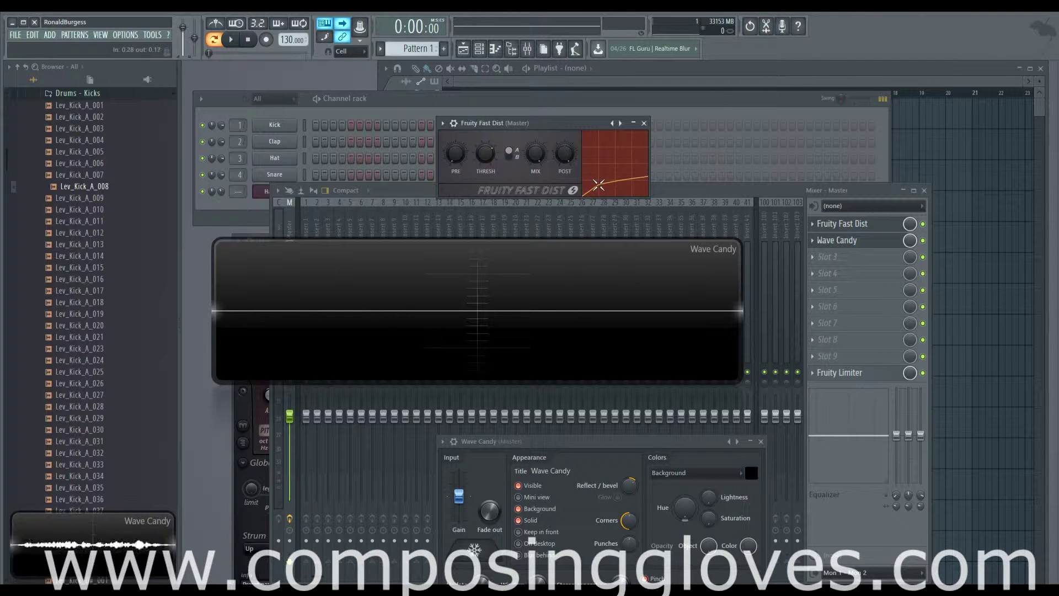
pyautogui.moveTo(486, 154); pyautogui.dragTo(485, 154)
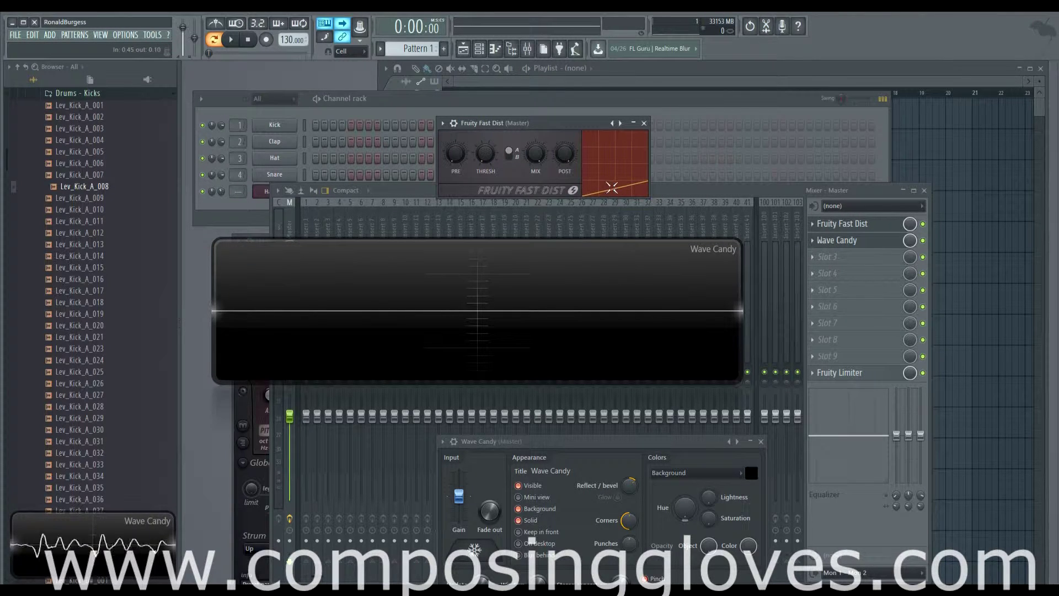
pyautogui.moveTo(485, 155); pyautogui.dragTo(485, 110)
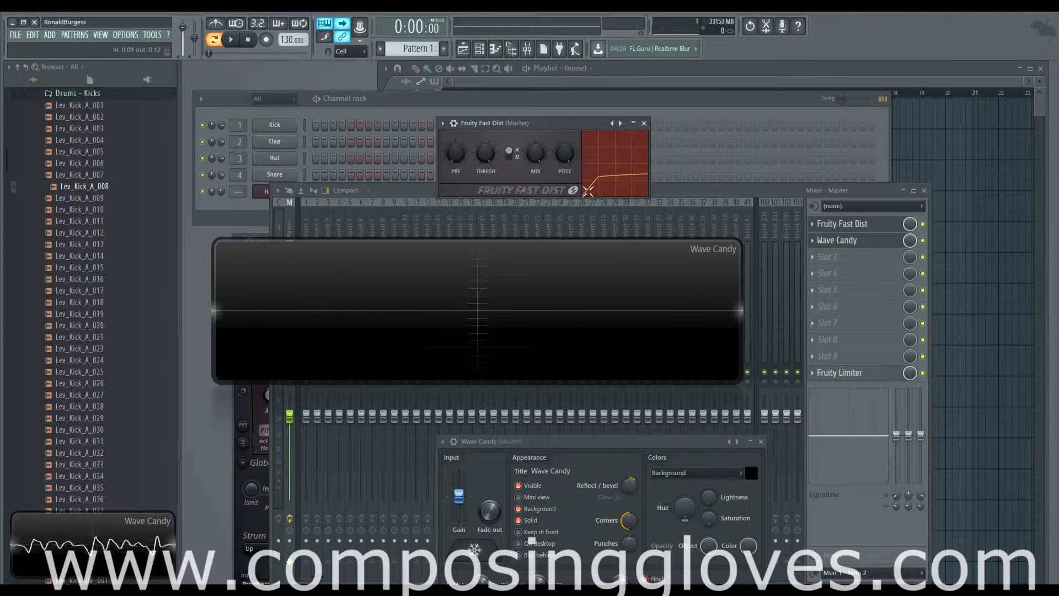
pyautogui.moveTo(491, 164); pyautogui.dragTo(491, 132)
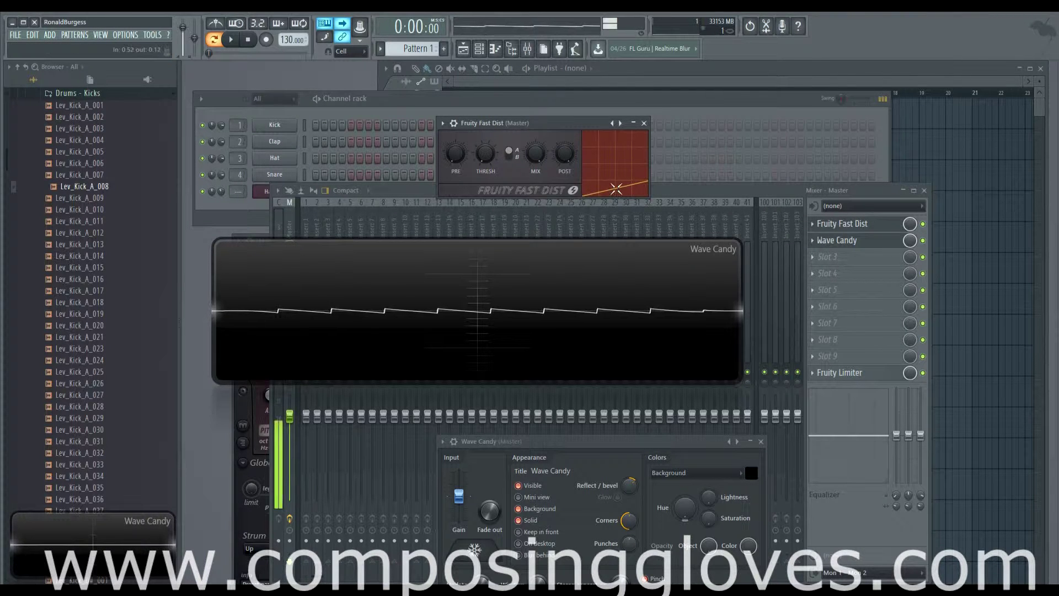
pyautogui.moveTo(491, 164); pyautogui.dragTo(491, 194)
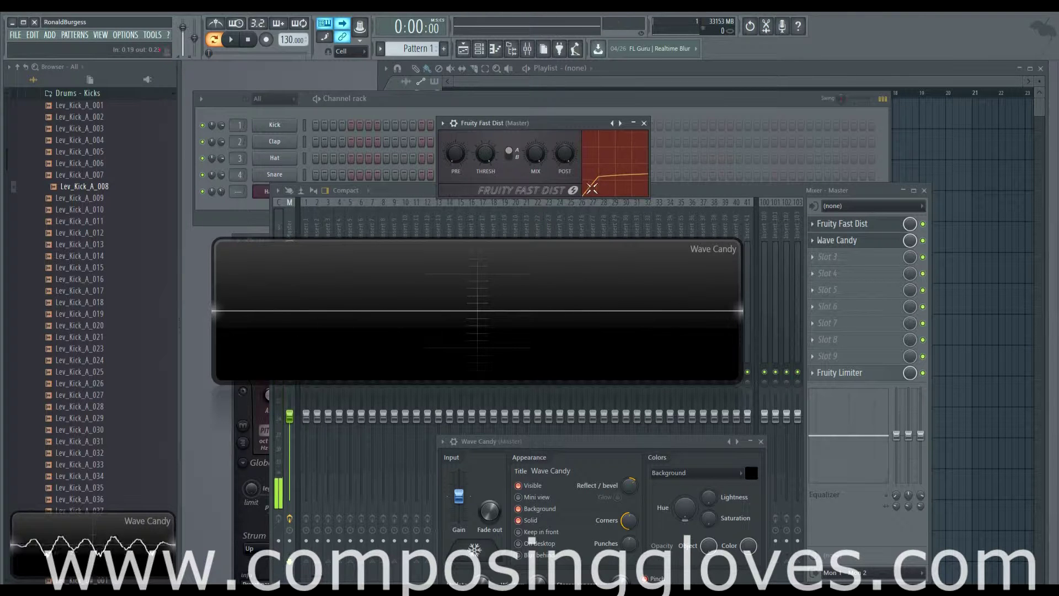
# - Vary the mix level, pre amp and post gain to compare the balance between distorted signal and output volume
pyautogui.moveTo(536, 155); pyautogui.dragTo(560, 150)
pyautogui.moveTo(447, 155); pyautogui.dragTo(451, 153)
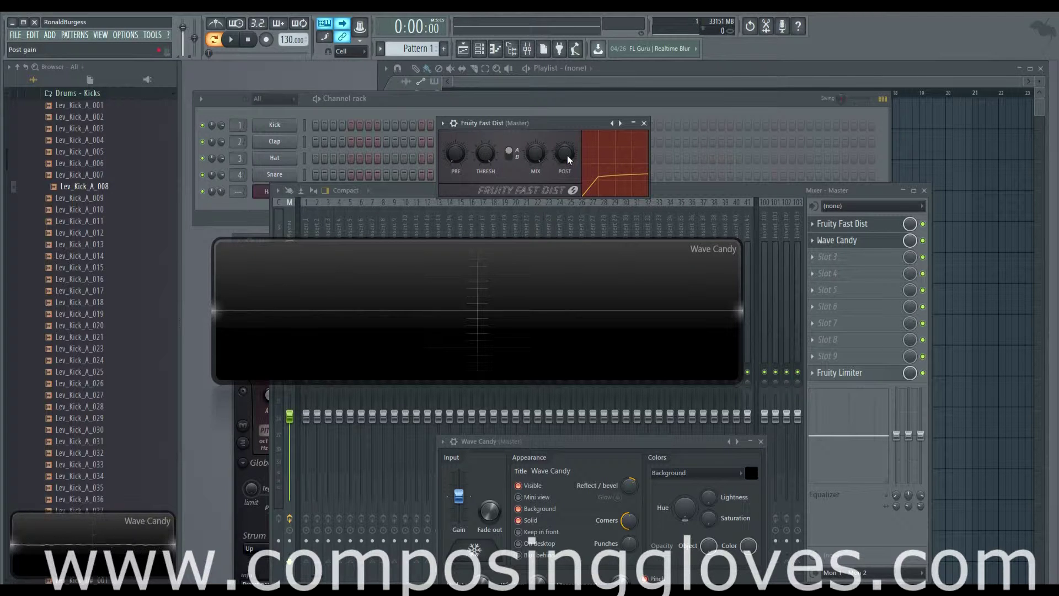
pyautogui.moveTo(567, 155)
pyautogui.mouseDown()
pyautogui.moveTo(568, 183)
pyautogui.moveTo(567, 127)
pyautogui.moveTo(567, 136)
pyautogui.mouseUp()
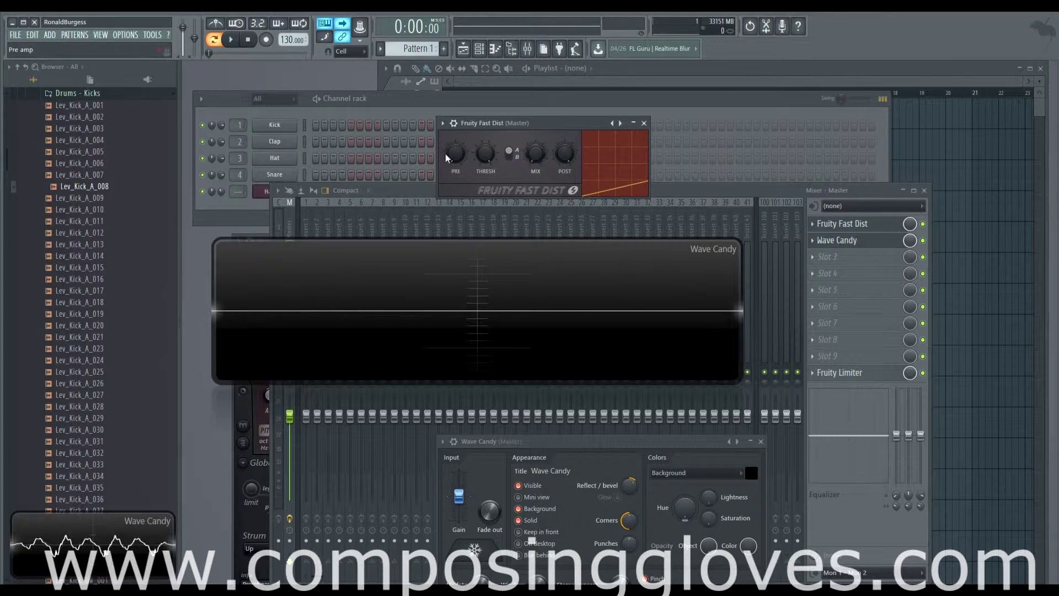
pyautogui.moveTo(459, 154); pyautogui.dragTo(459, 136)
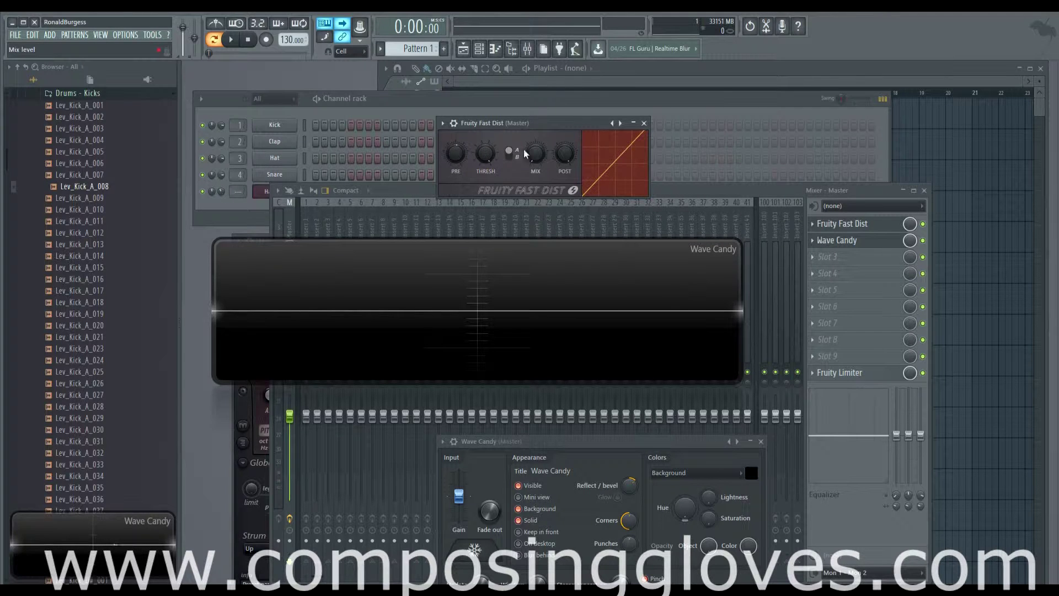
pyautogui.moveTo(534, 156); pyautogui.dragTo(534, 122)
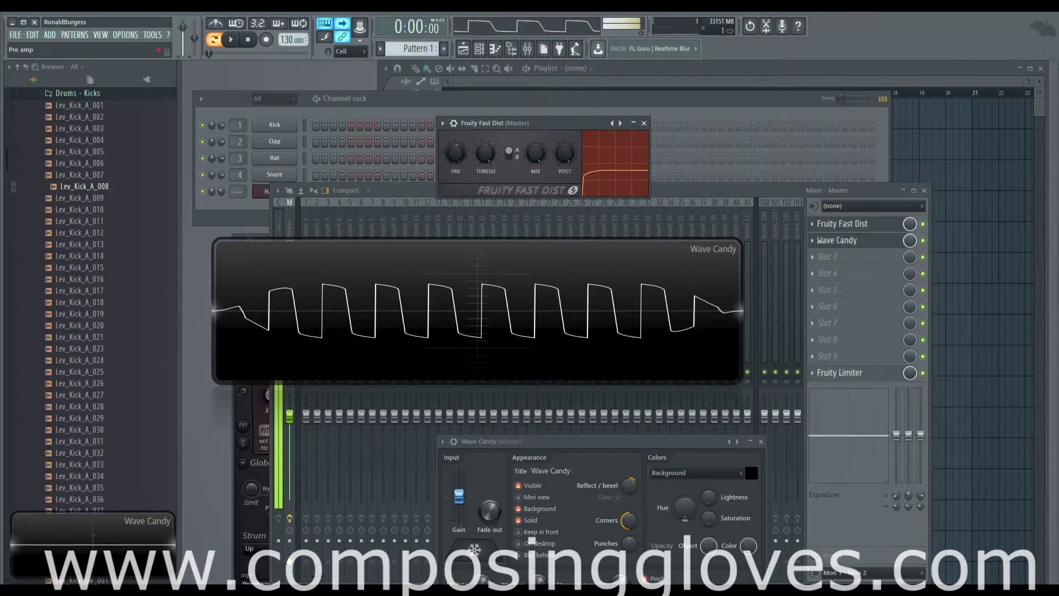
pyautogui.moveTo(456, 153); pyautogui.dragTo(535, 188)
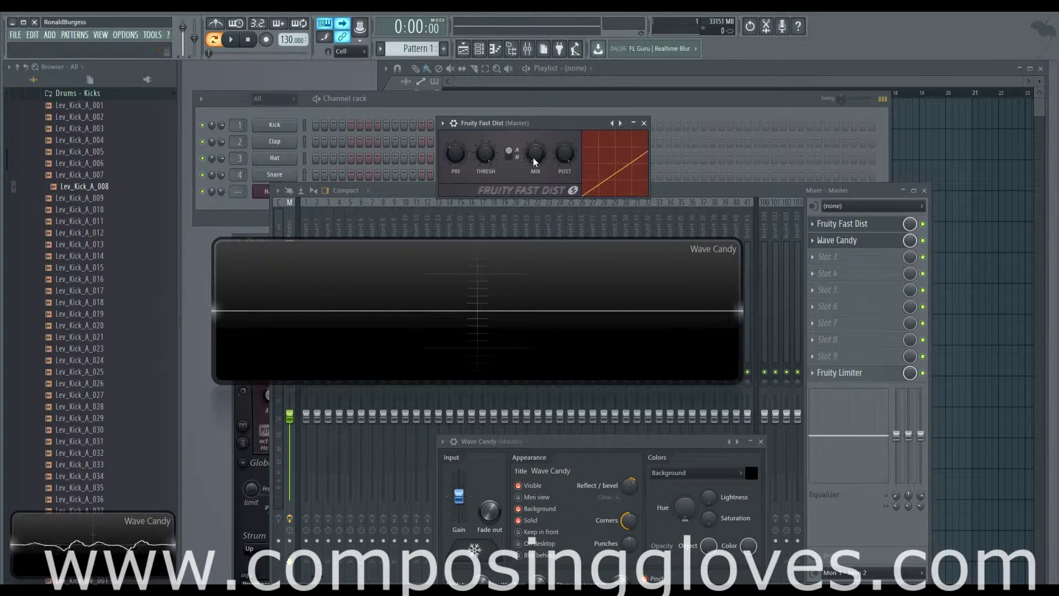
pyautogui.moveTo(453, 157); pyautogui.dragTo(454, 177)
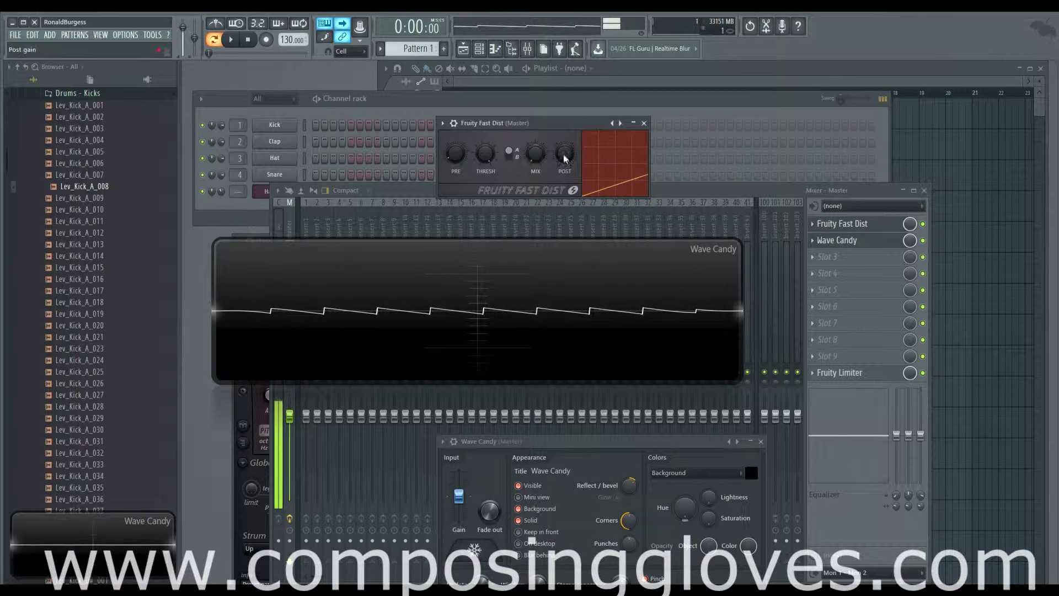
pyautogui.moveTo(564, 154)
pyautogui.mouseDown()
pyautogui.moveTo(537, 129)
pyautogui.moveTo(573, 156)
pyautogui.mouseUp()
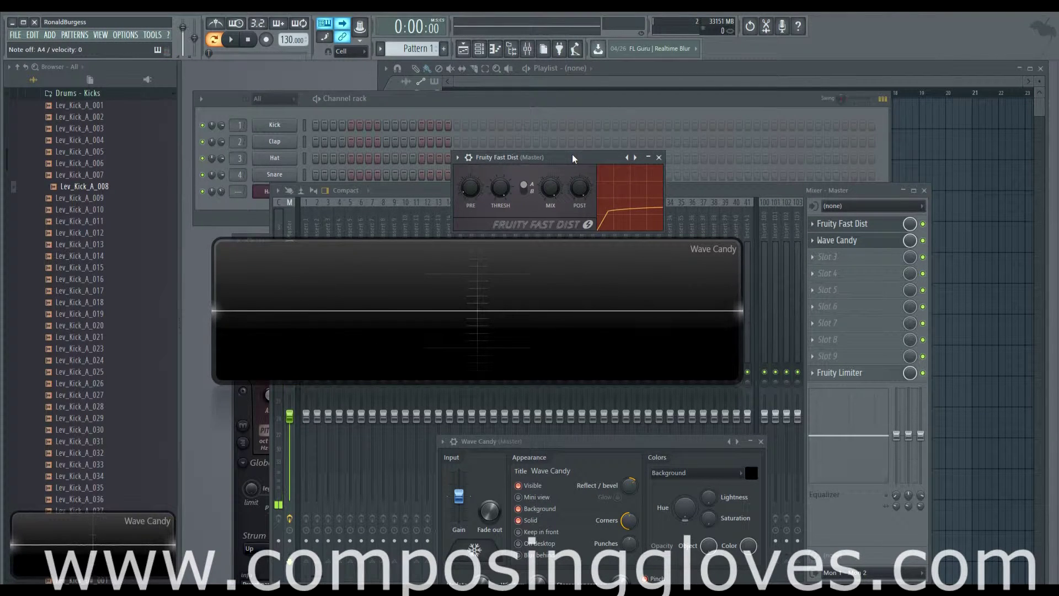
# - Reset the pre amp and threshold to their defaults and switch the distortion type to B
pyautogui.click(526, 189)
pyautogui.click(526, 189)
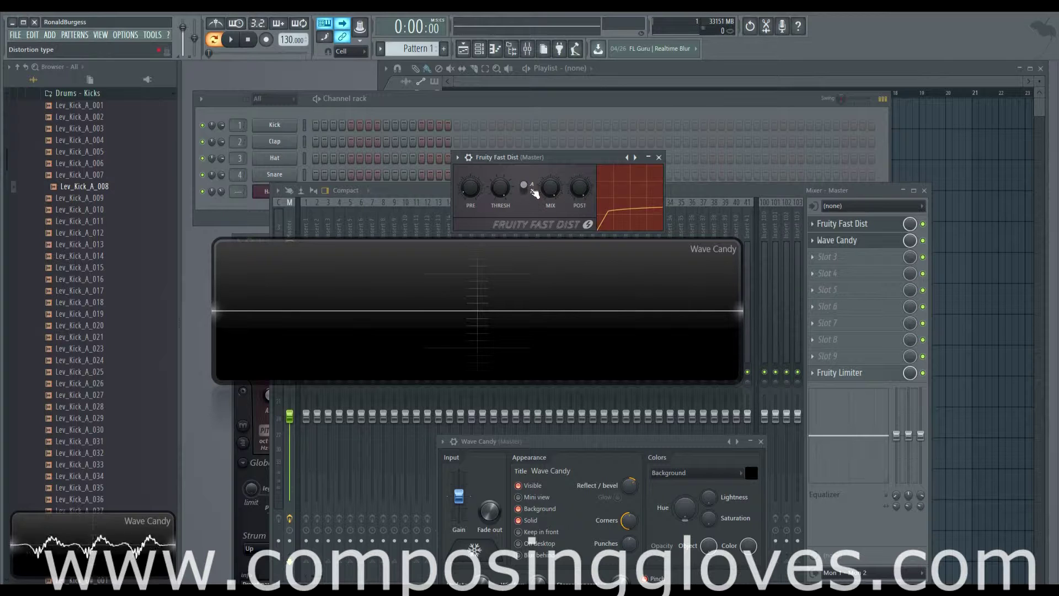
pyautogui.keyDown('alt'); pyautogui.click(462, 191); pyautogui.keyUp('alt')
pyautogui.keyDown('alt'); pyautogui.click(495, 184); pyautogui.keyUp('alt')
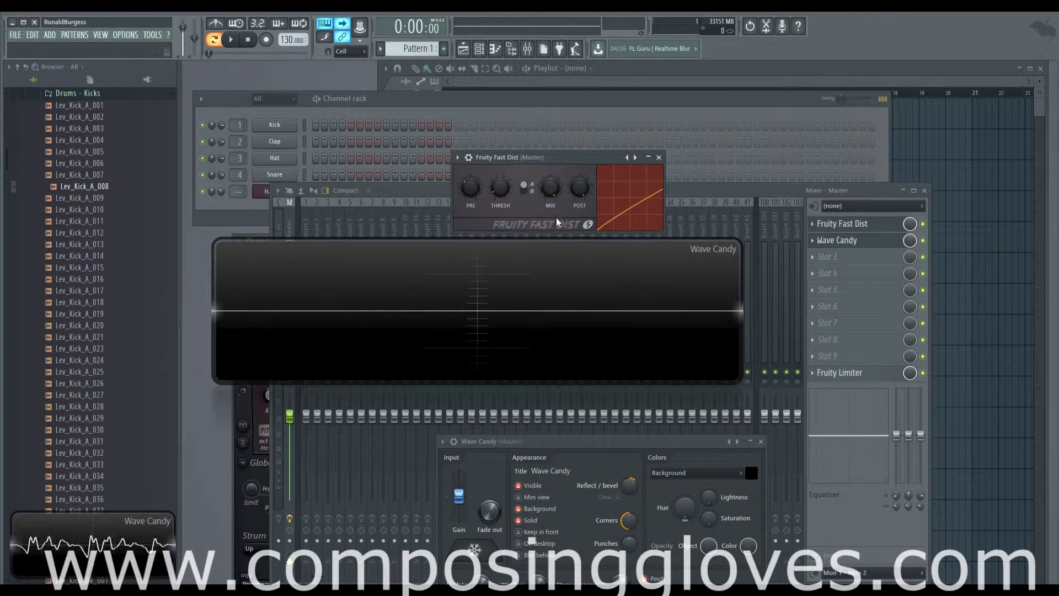
pyautogui.click(527, 190)
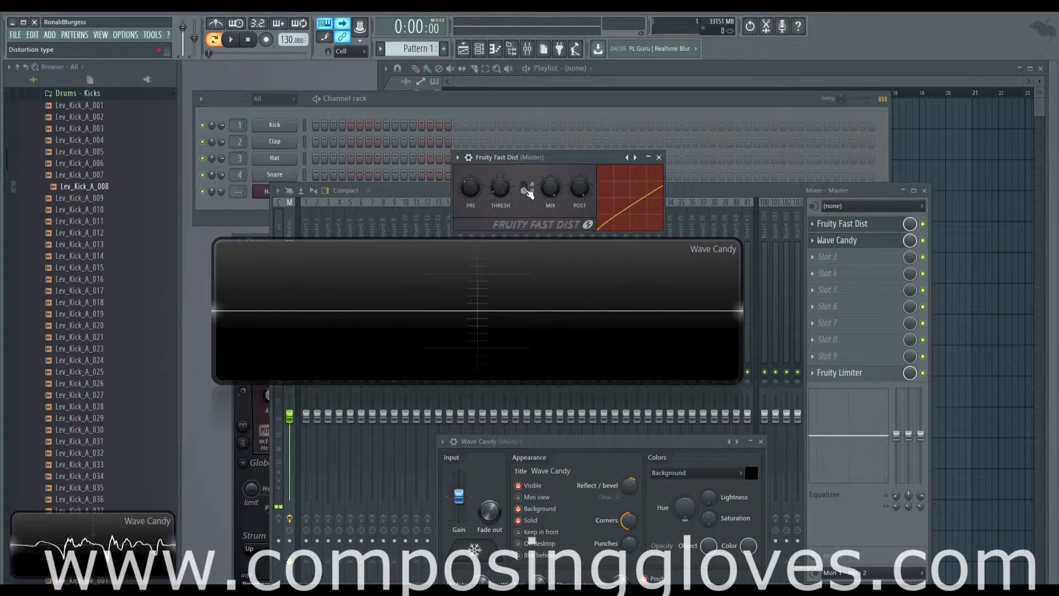
# - Readjust the threshold, pre amp and post gain of the type B distortion to bend its curve
pyautogui.moveTo(498, 191); pyautogui.dragTo(551, 254)
pyautogui.moveTo(580, 188)
pyautogui.mouseDown()
pyautogui.moveTo(579, 213)
pyautogui.moveTo(580, 188)
pyautogui.mouseUp()
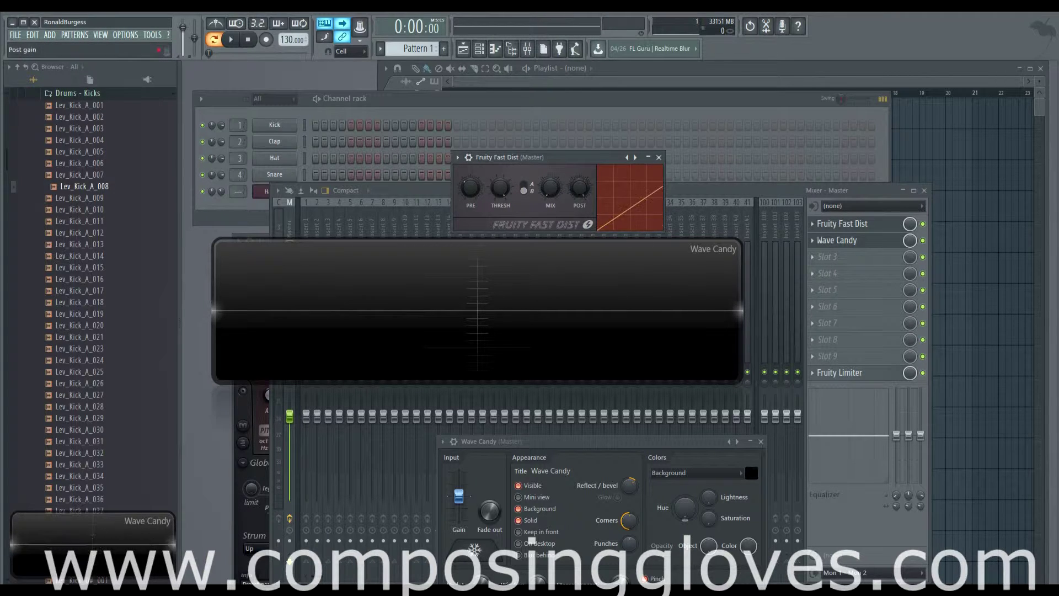
pyautogui.moveTo(470, 189); pyautogui.dragTo(496, 226)
pyautogui.moveTo(580, 189); pyautogui.dragTo(551, 207)
# - Compare distortion types A and B on the played notes, ending on type B
pyautogui.click(524, 188)
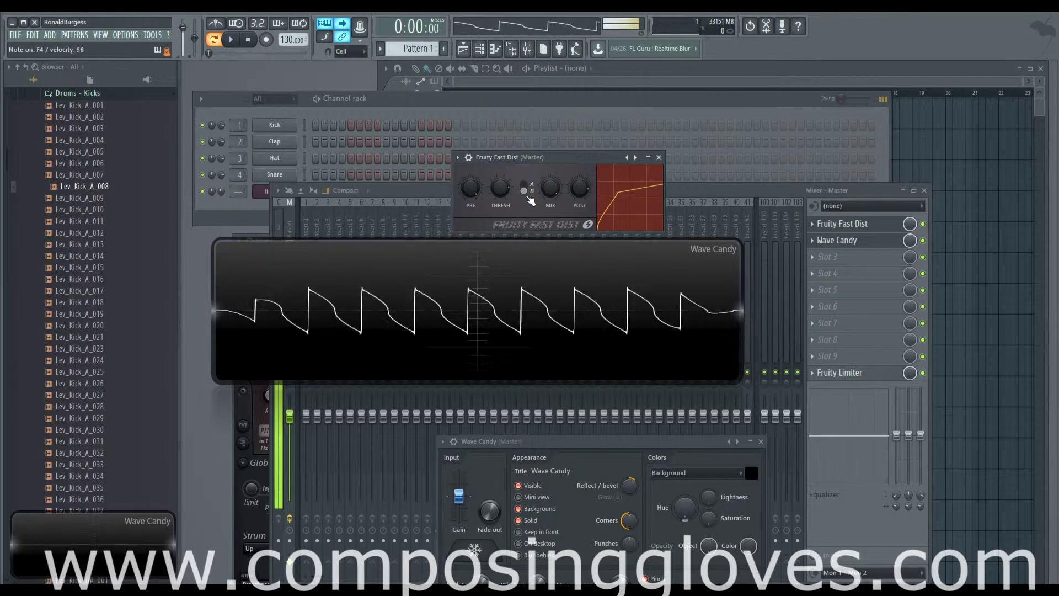
pyautogui.click(528, 196)
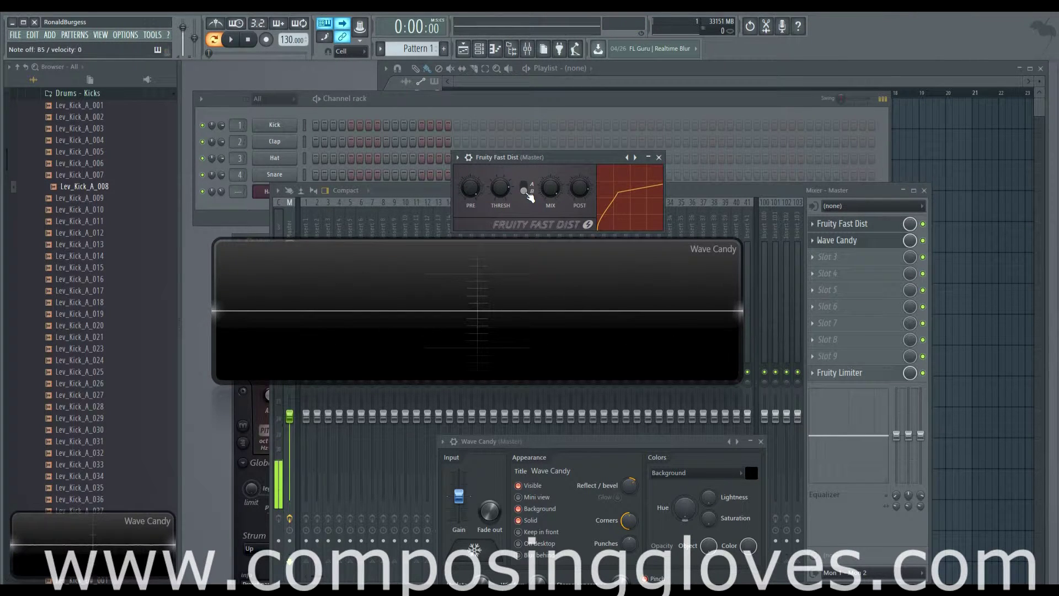
pyautogui.click(524, 188)
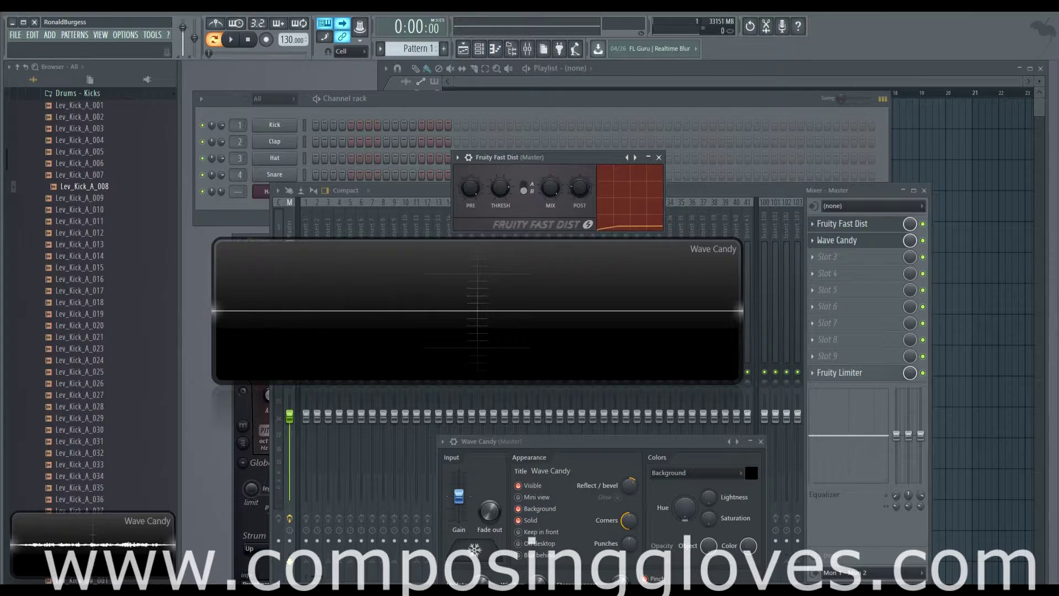
# - Raise the mix level of the type B distortion so only the distorted curve is heard
pyautogui.click(533, 194)
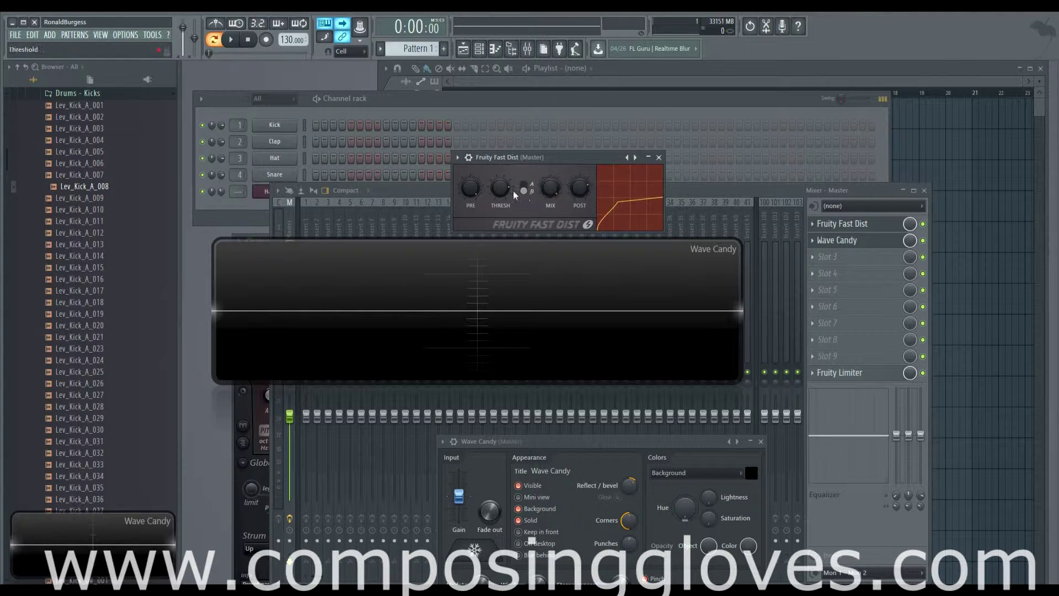
pyautogui.moveTo(553, 191); pyautogui.dragTo(553, 178)
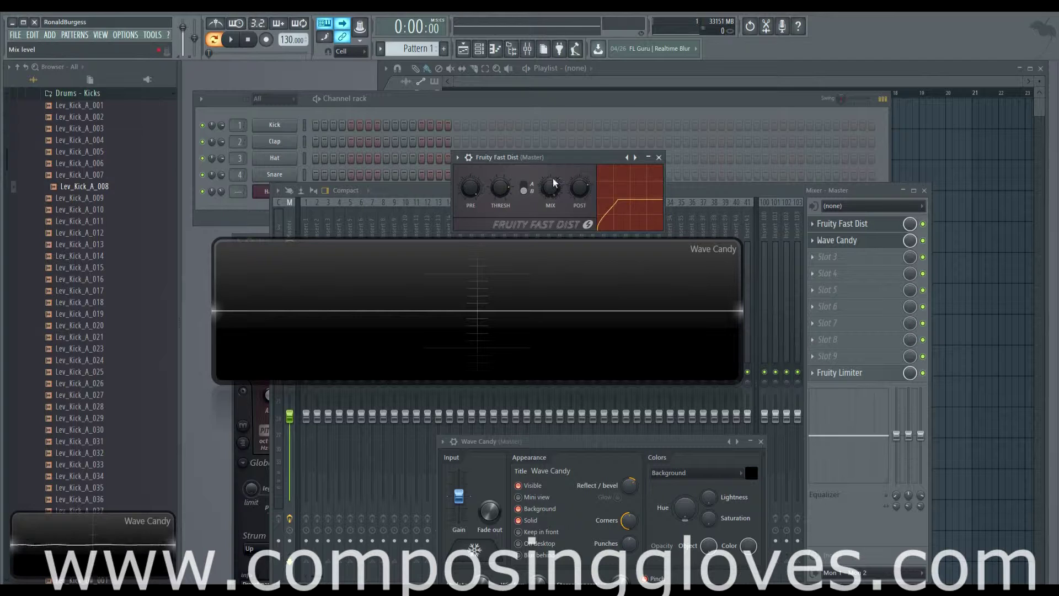
pyautogui.click(523, 191)
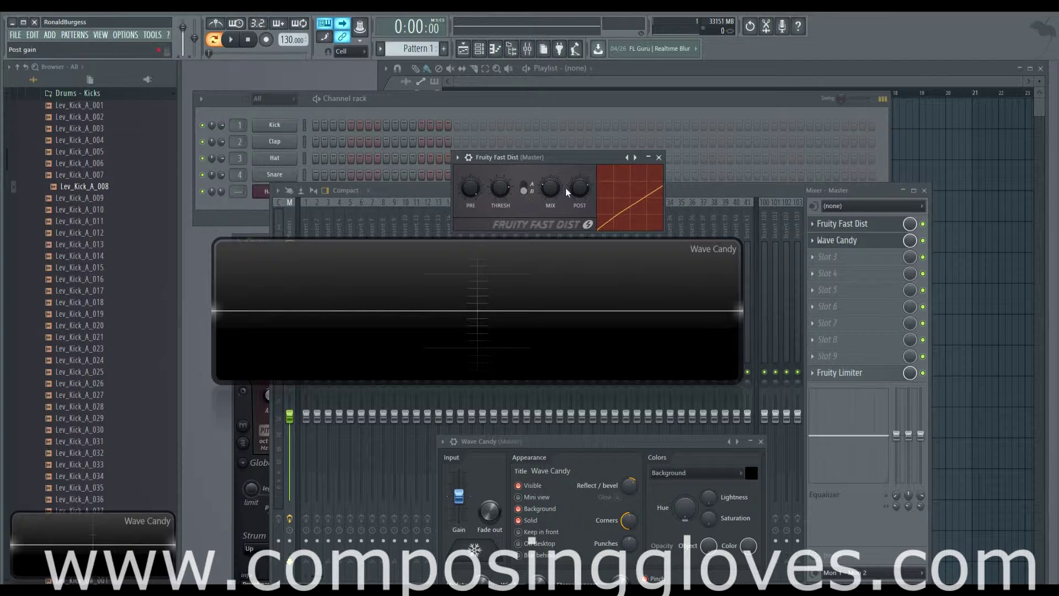
# - Alternate repeatedly between distortion types A and B to compare their curves, ending on type B
pyautogui.click(527, 195)
pyautogui.click(526, 192)
pyautogui.click(526, 192)
pyautogui.click(526, 192)
pyautogui.click(526, 192)
pyautogui.click(526, 190)
pyautogui.click(525, 191)
pyautogui.click(524, 191)
pyautogui.click(525, 192)
pyautogui.click(528, 191)
pyautogui.click(532, 194)
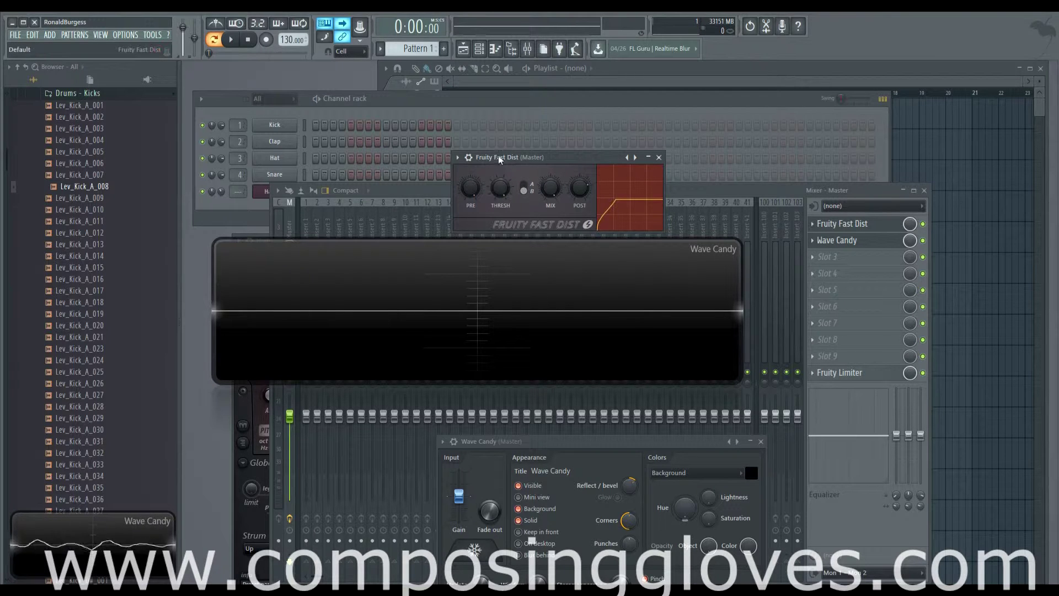
# - Switch the distortion type to A and move the Fruity Fast Dist window slightly higher above the Wave Candy display
pyautogui.click(528, 188)
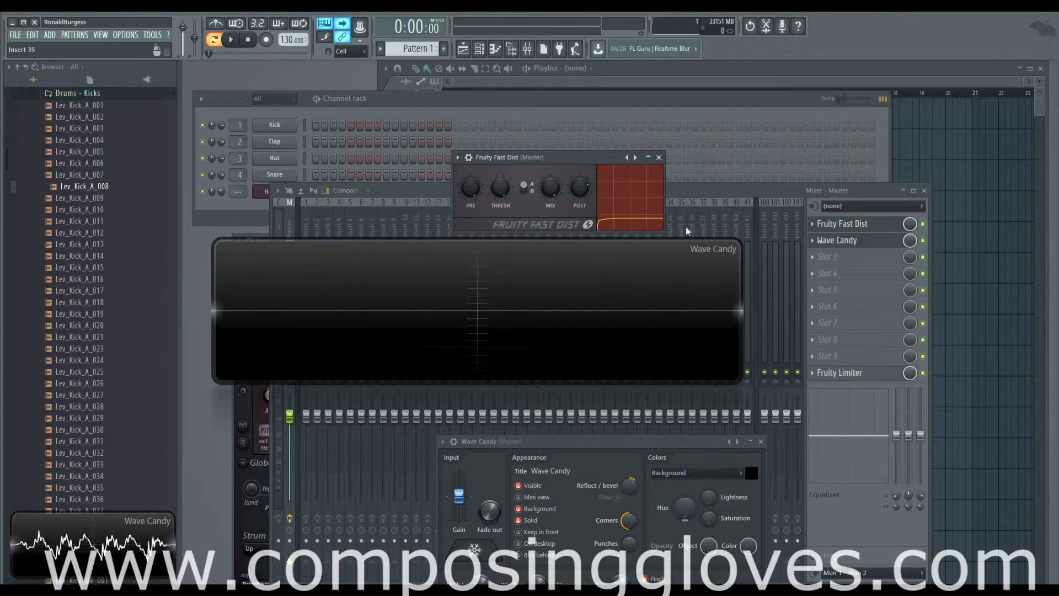
pyautogui.moveTo(569, 154); pyautogui.dragTo(574, 131)
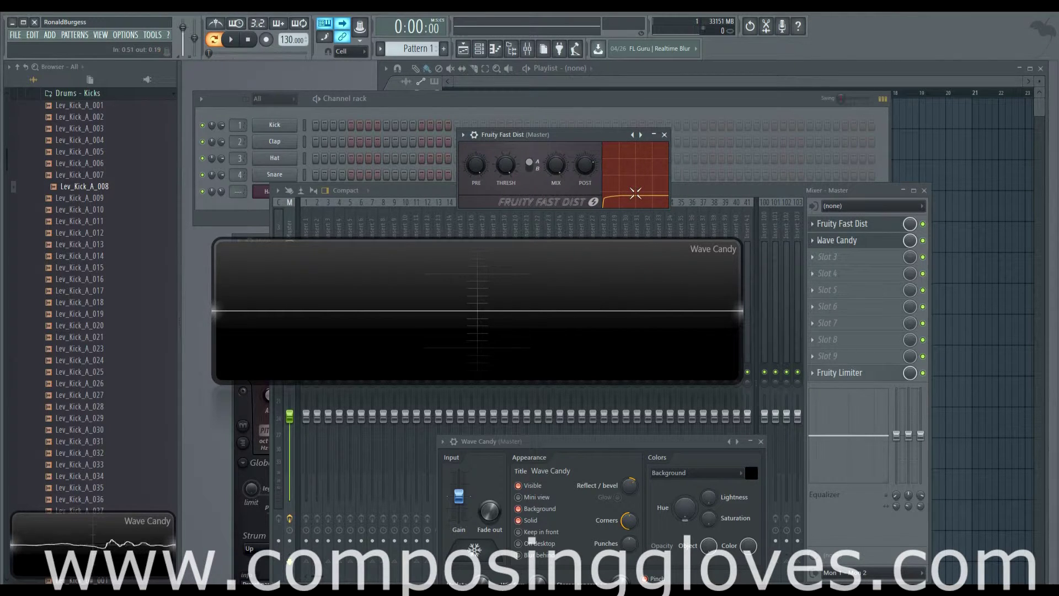
pyautogui.moveTo(571, 136); pyautogui.dragTo(567, 142)
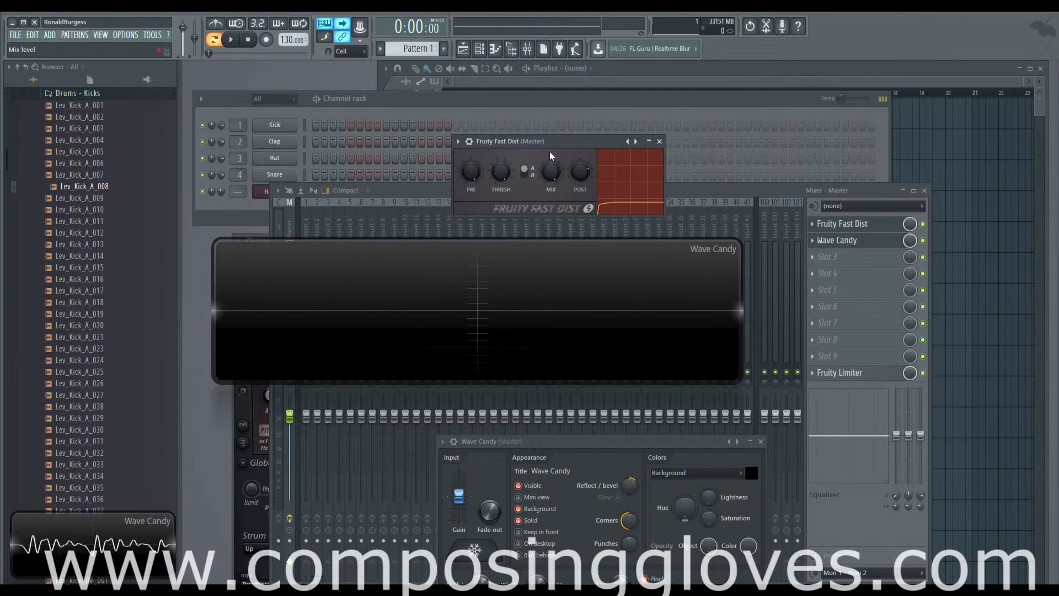